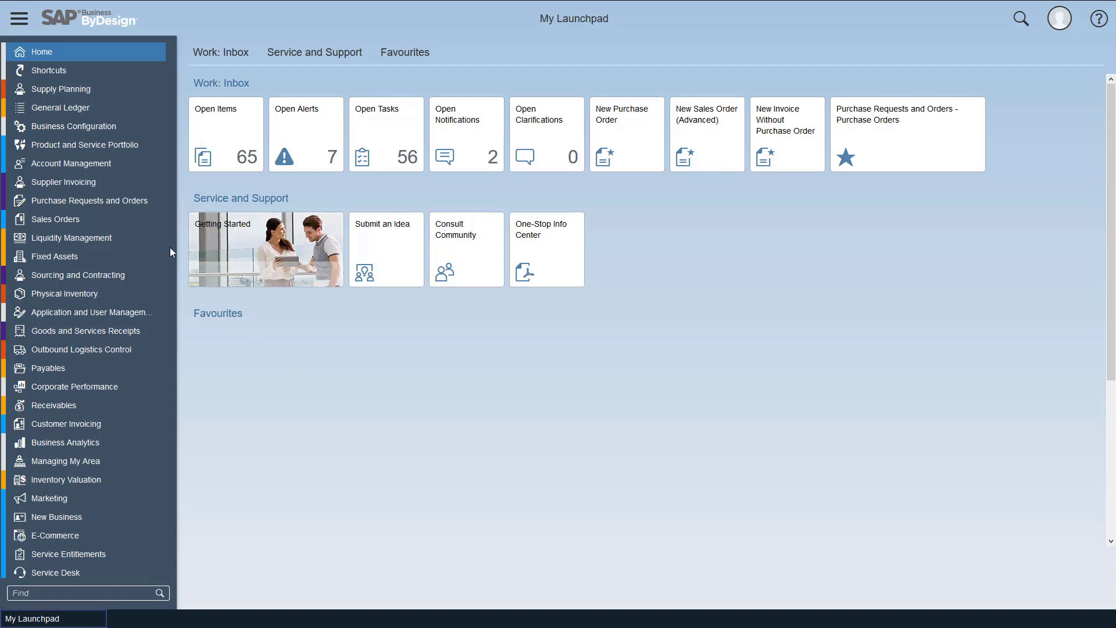
Start a new purchase order from Purchase Requests and Orders.
click(131, 202)
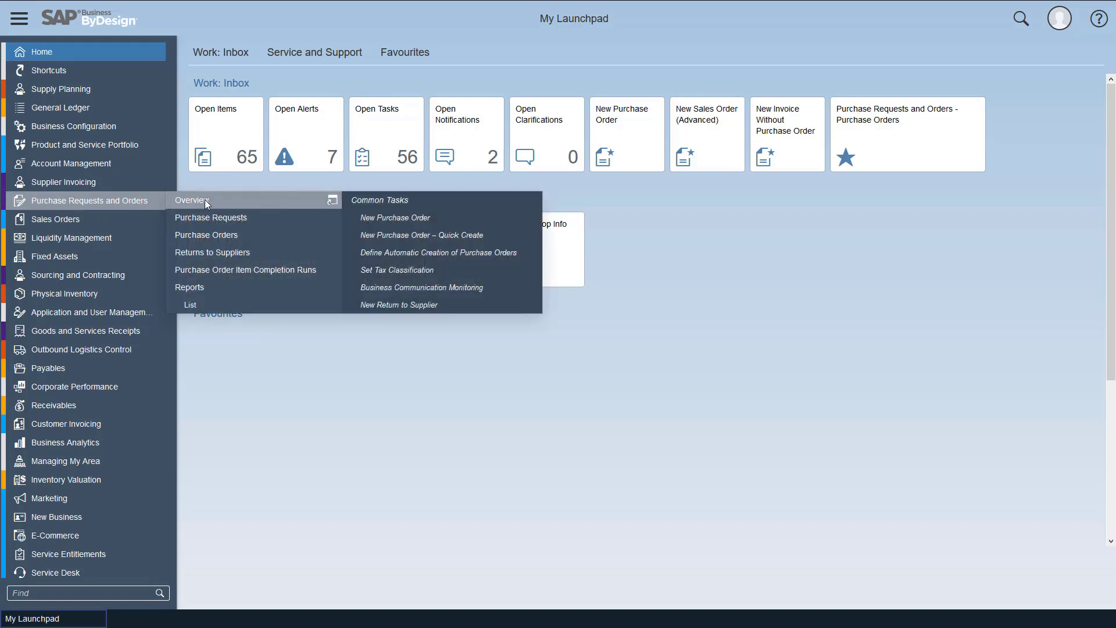
click(501, 222)
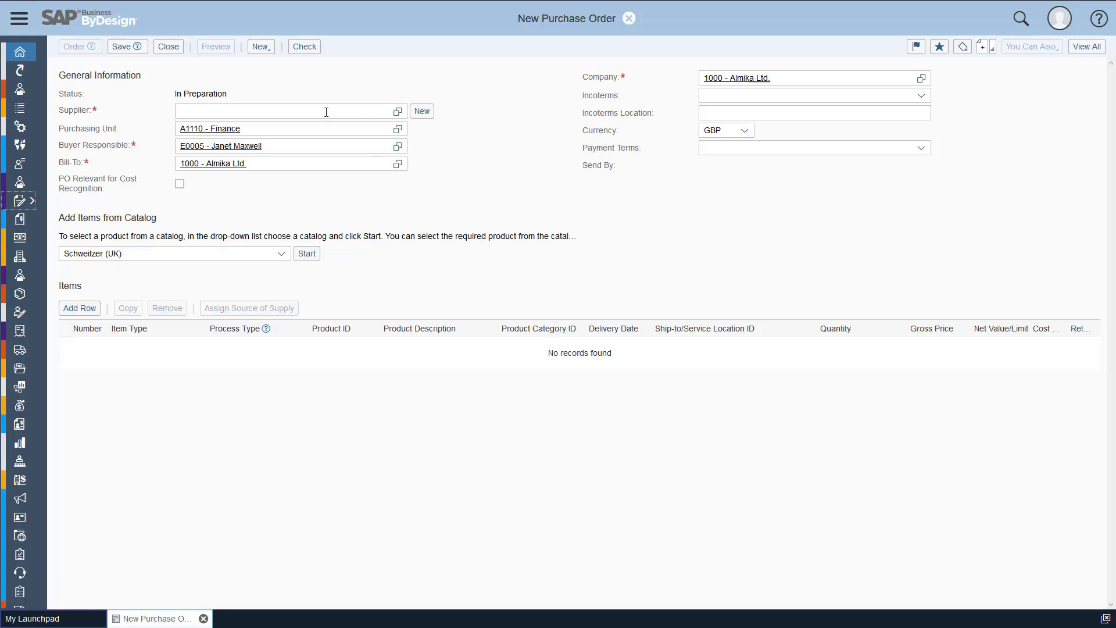
Choose supplier 10000091 Comfort Plumbing and keep Schweitzer (UK) as the product catalog.
click(398, 111)
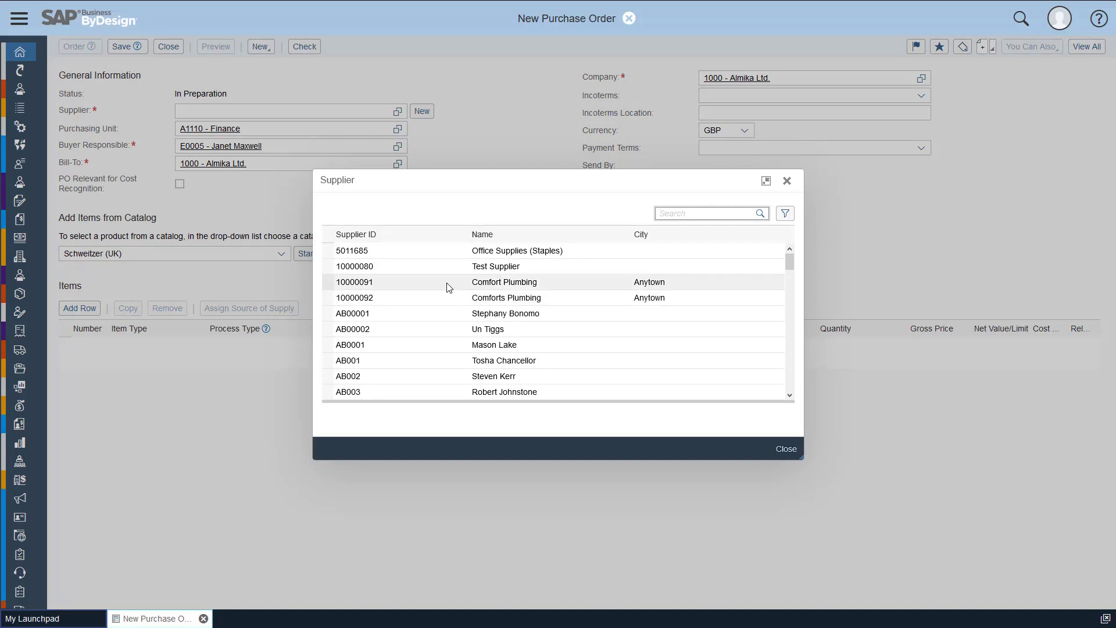
click(449, 287)
click(448, 286)
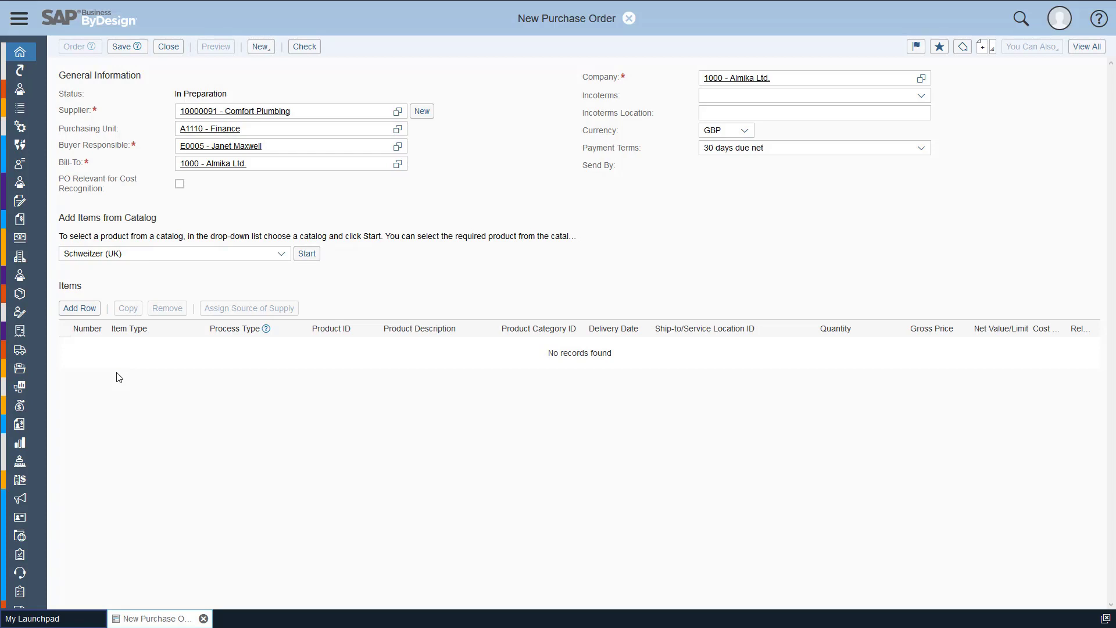
click(281, 255)
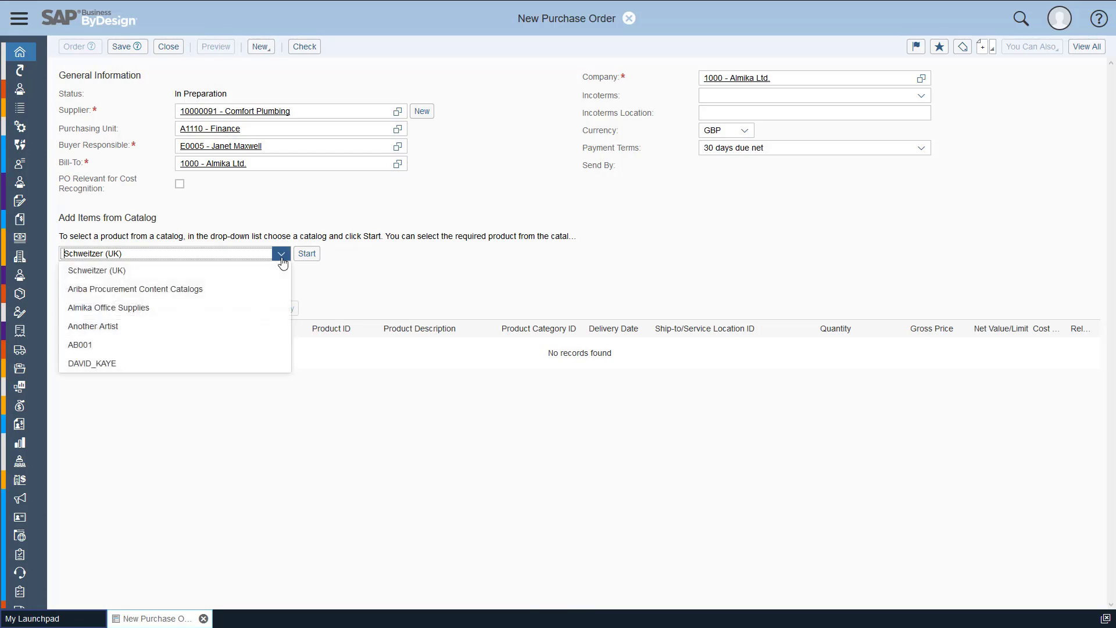
double_click(326, 283)
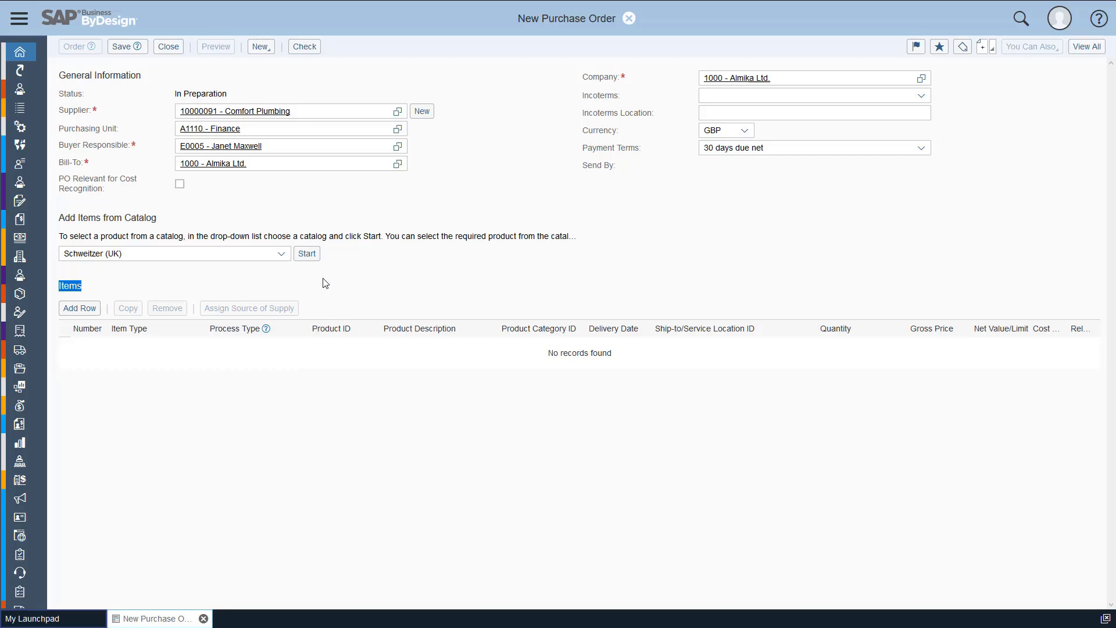
Add an item row for product P100101 Heater (22.8 KW).
click(73, 310)
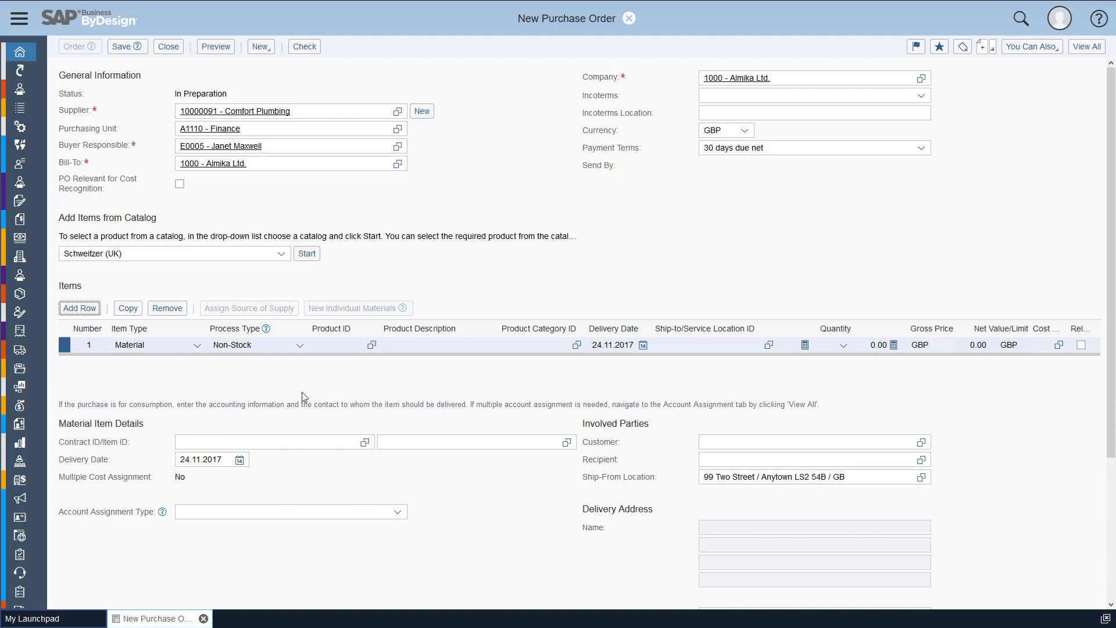
click(372, 345)
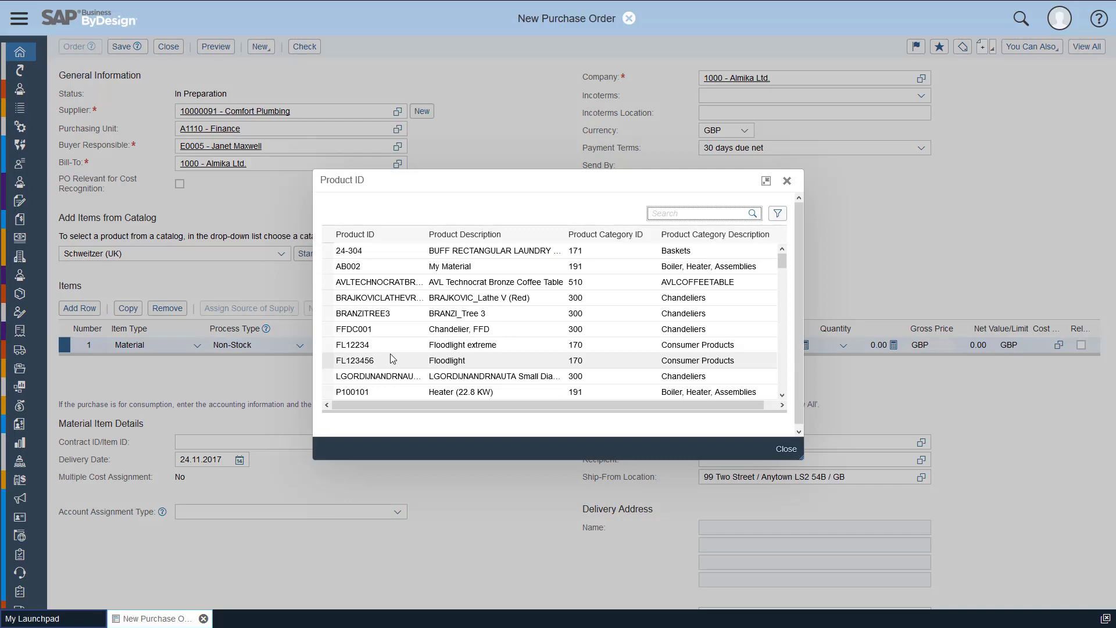
scroll(511, 360, down, 1)
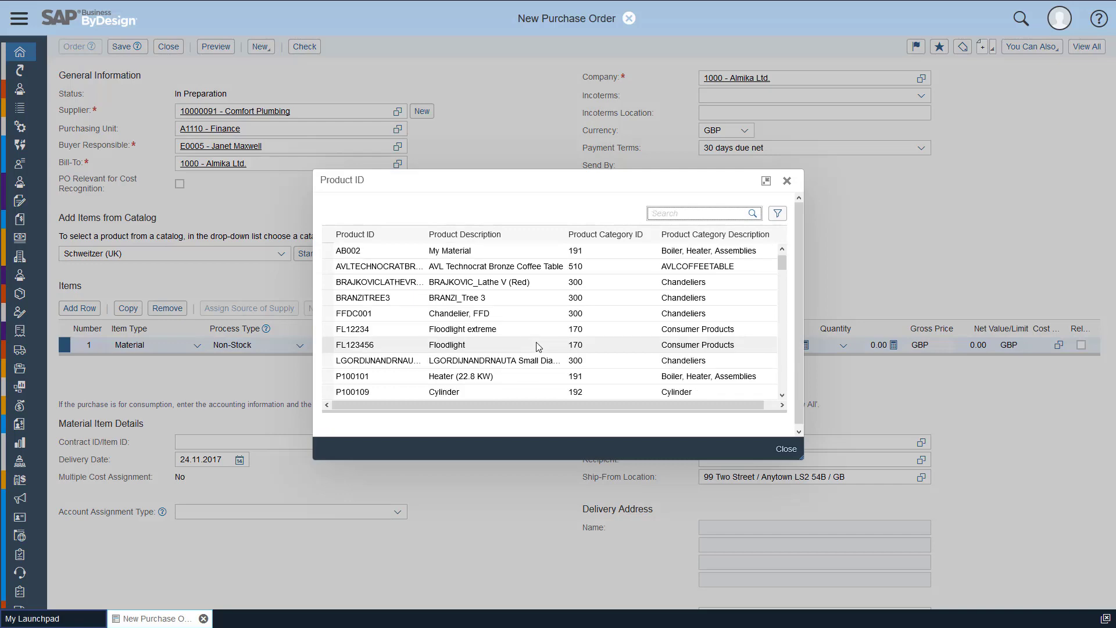
click(517, 379)
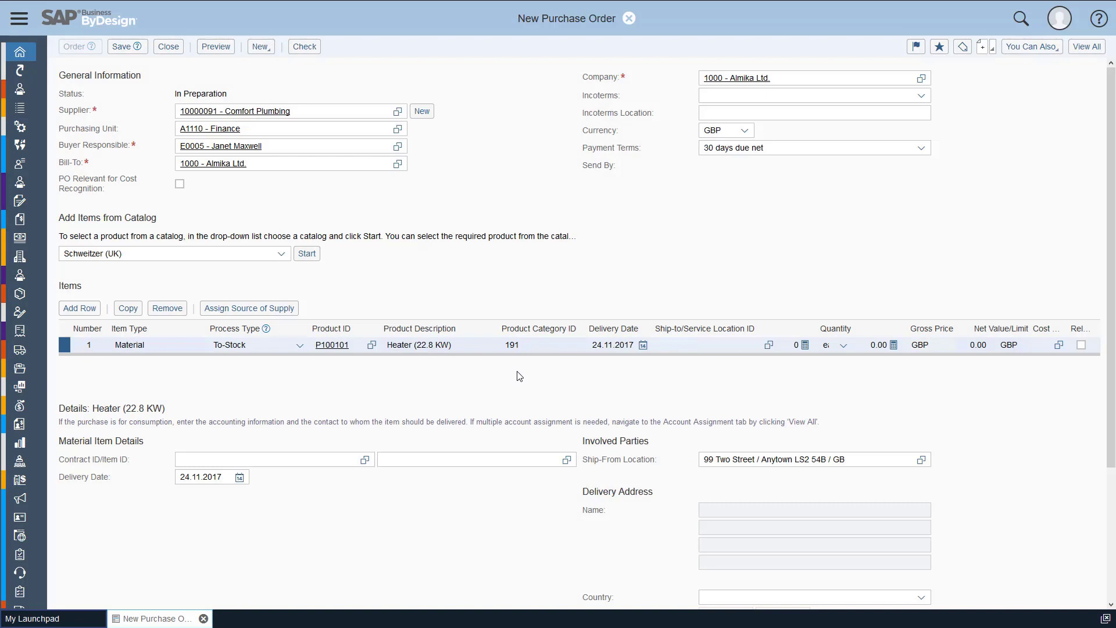
Set the heater line's process type to Non-Stock and its ship-to location to A1100 Finance.
click(299, 348)
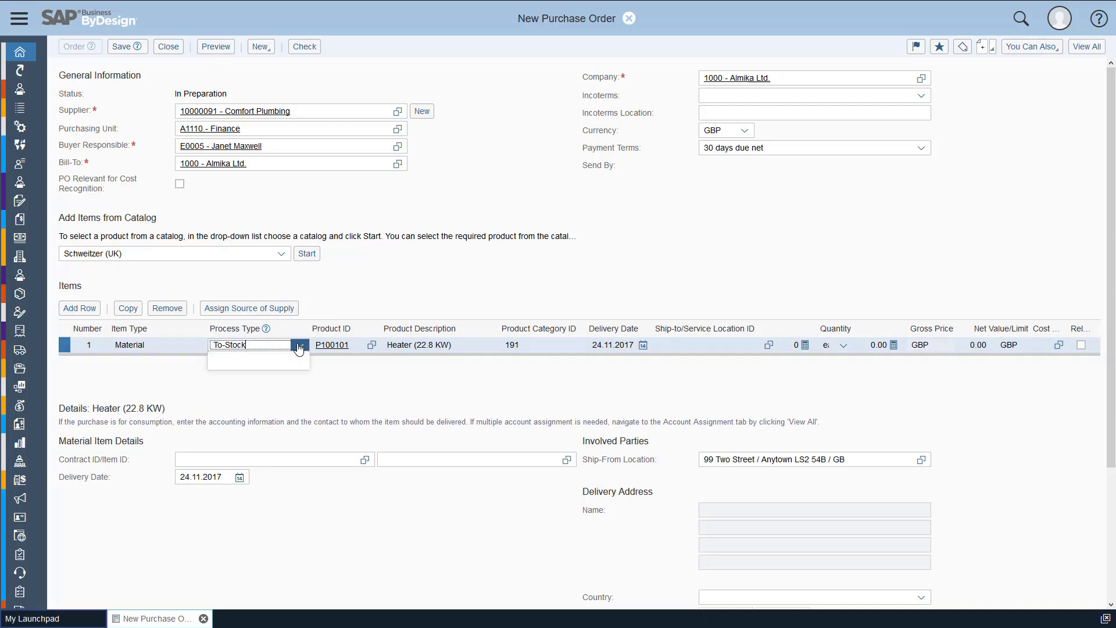
click(263, 384)
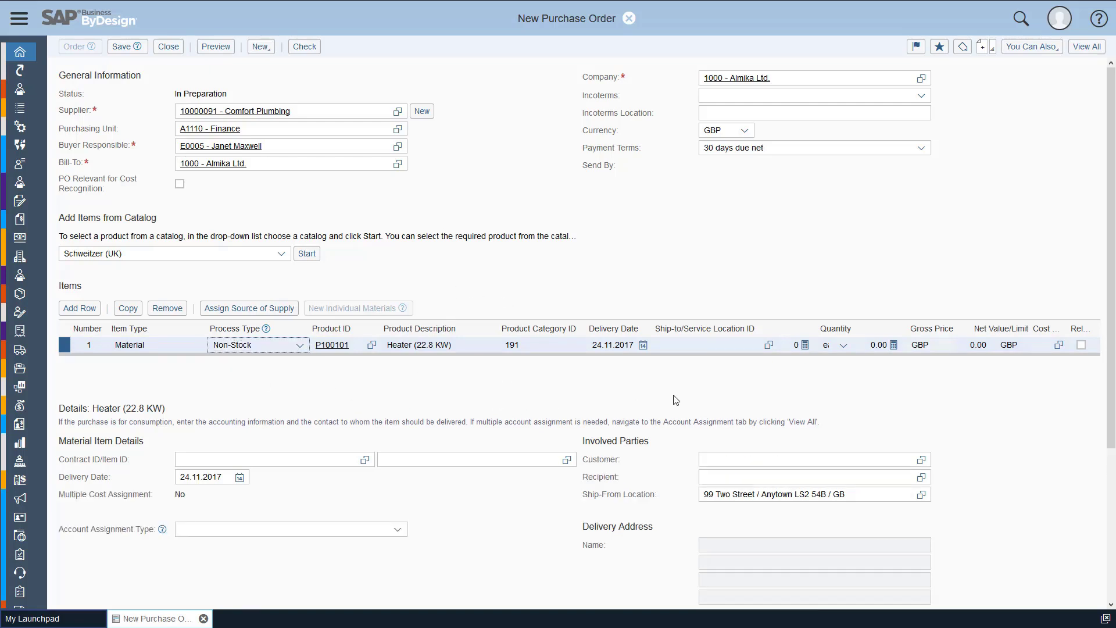
click(766, 347)
click(768, 345)
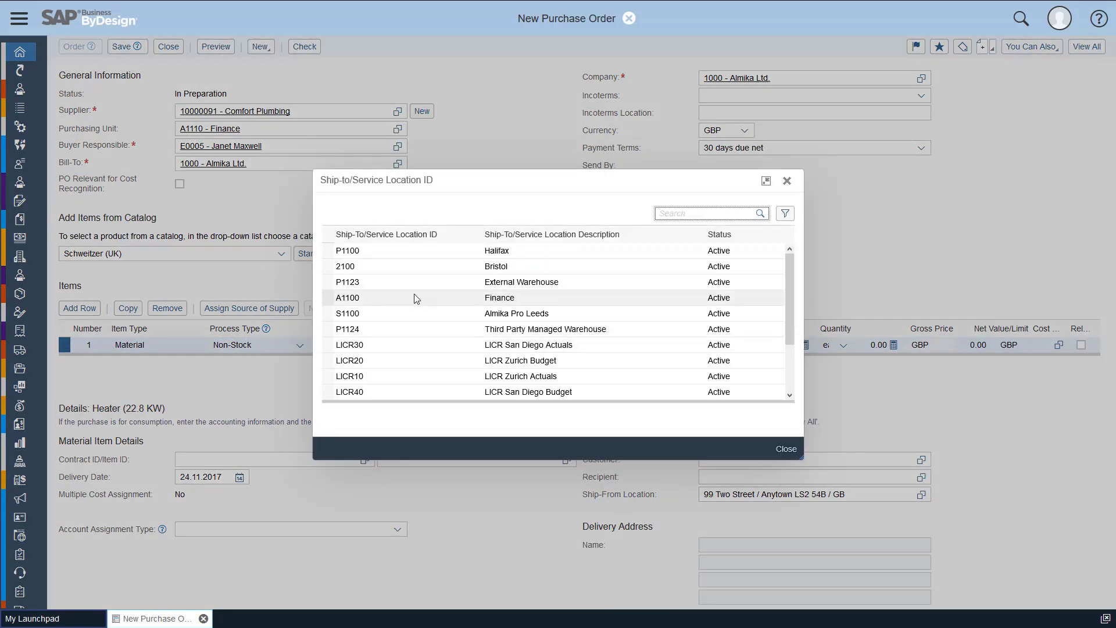
click(375, 301)
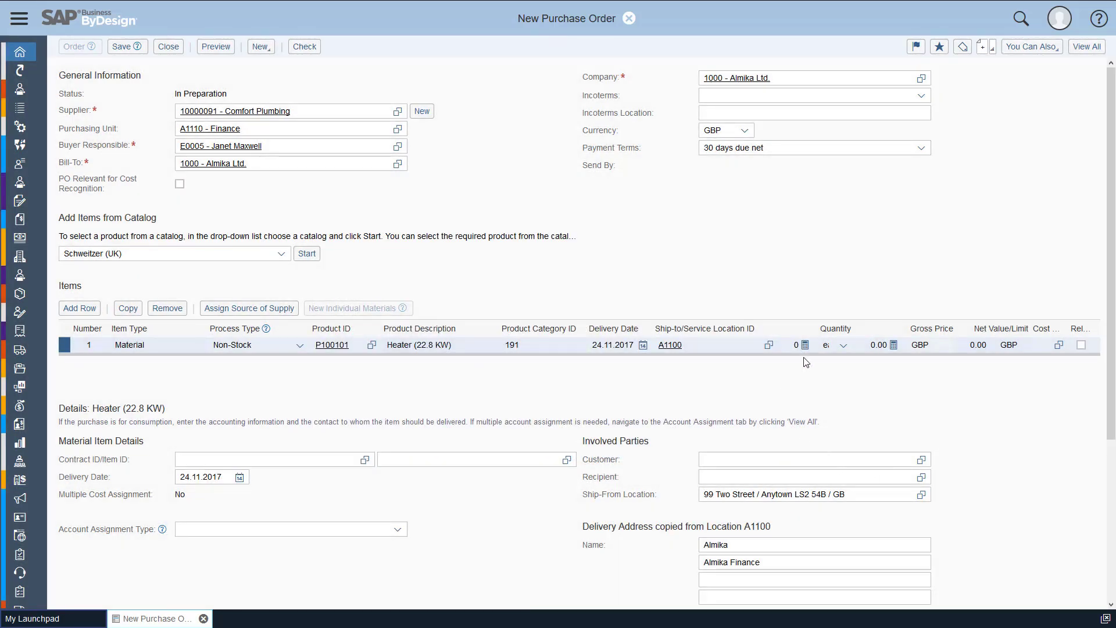
Enter quantity 4 and a gross price of 29.99 for the heater line.
click(795, 345)
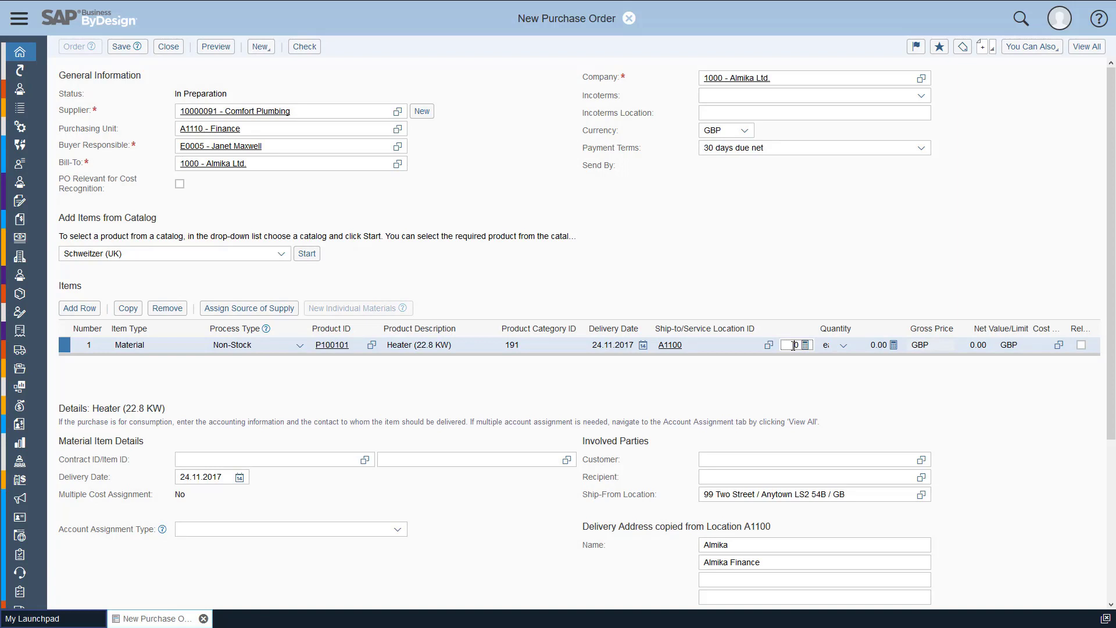
key(BackSpace)
key(Tab)
key(Tab)
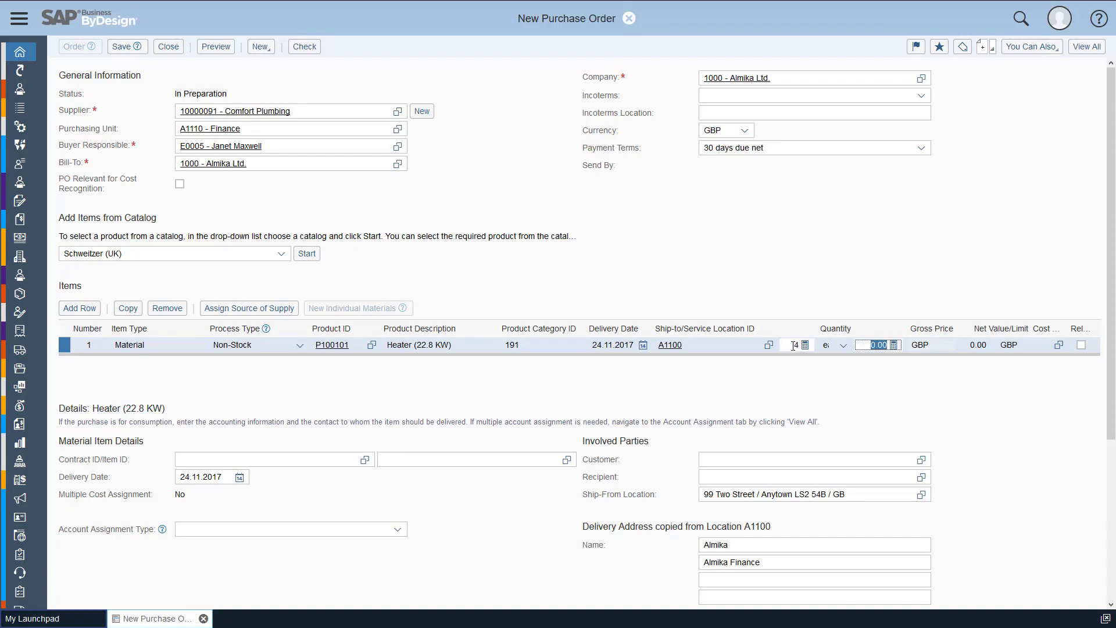
text(29.99)
key(Tab)
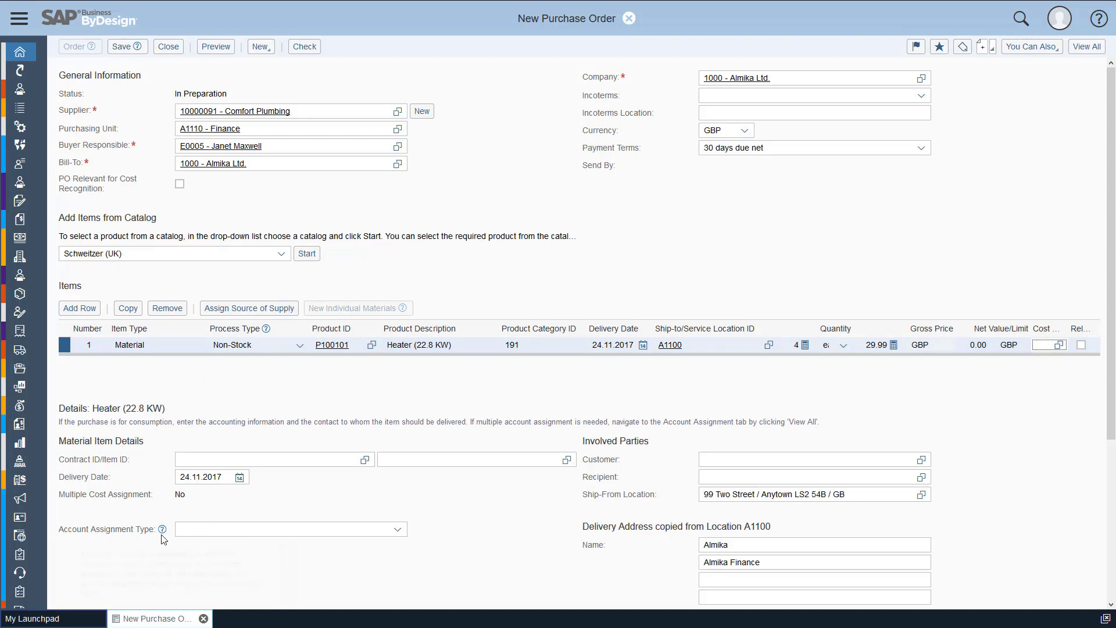
Set the account assignment type to CC - Cost Center and choose cost center A1110 Finance.
scroll(370, 565, down, 1)
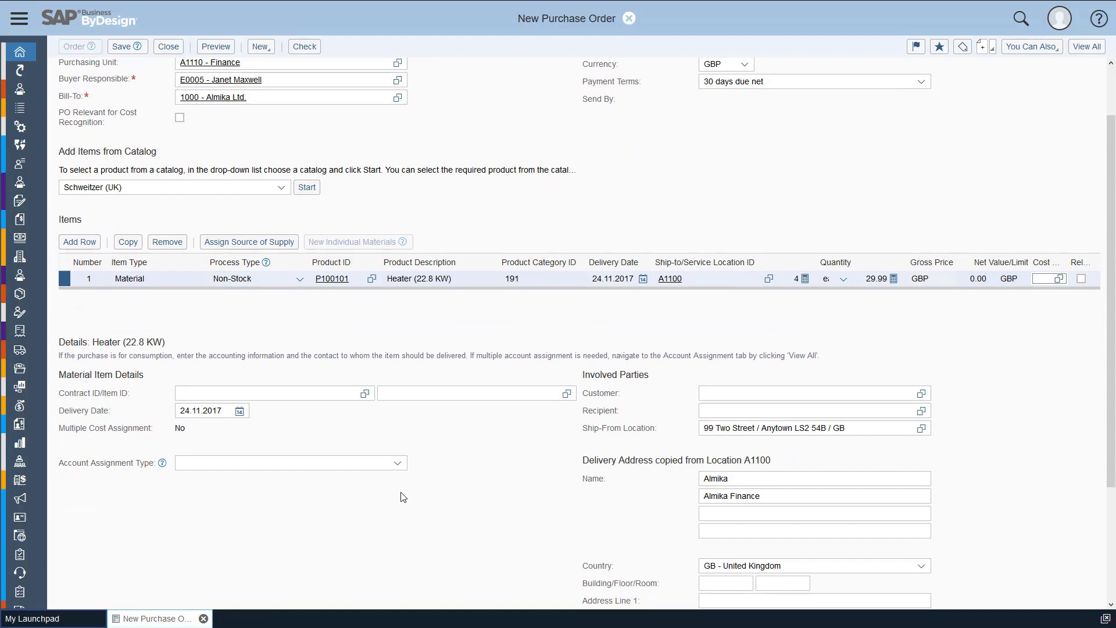
click(399, 465)
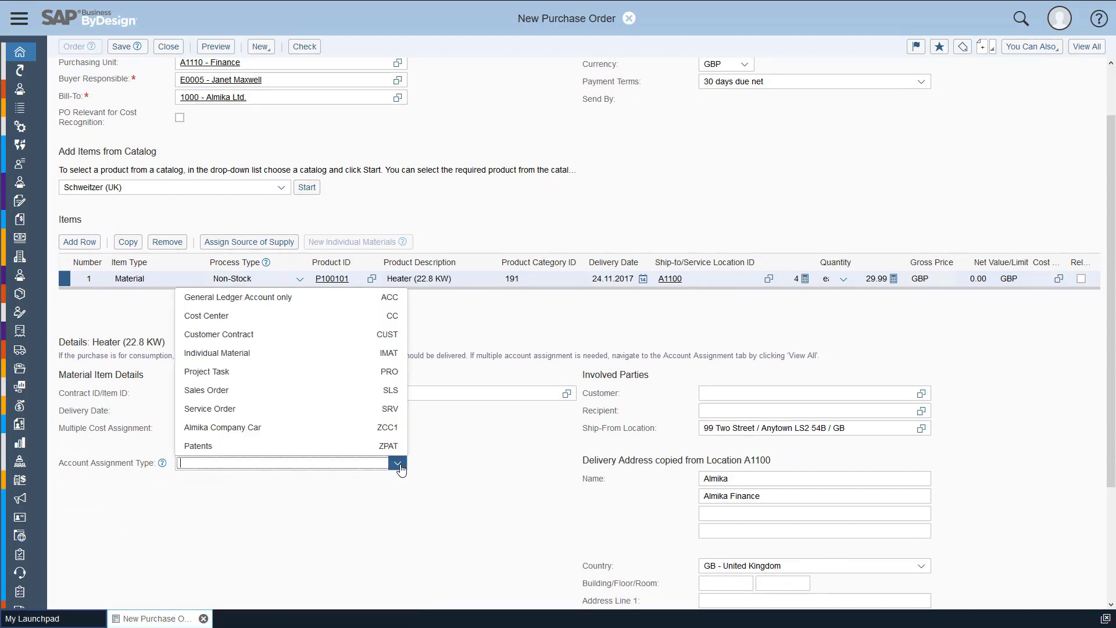
click(246, 322)
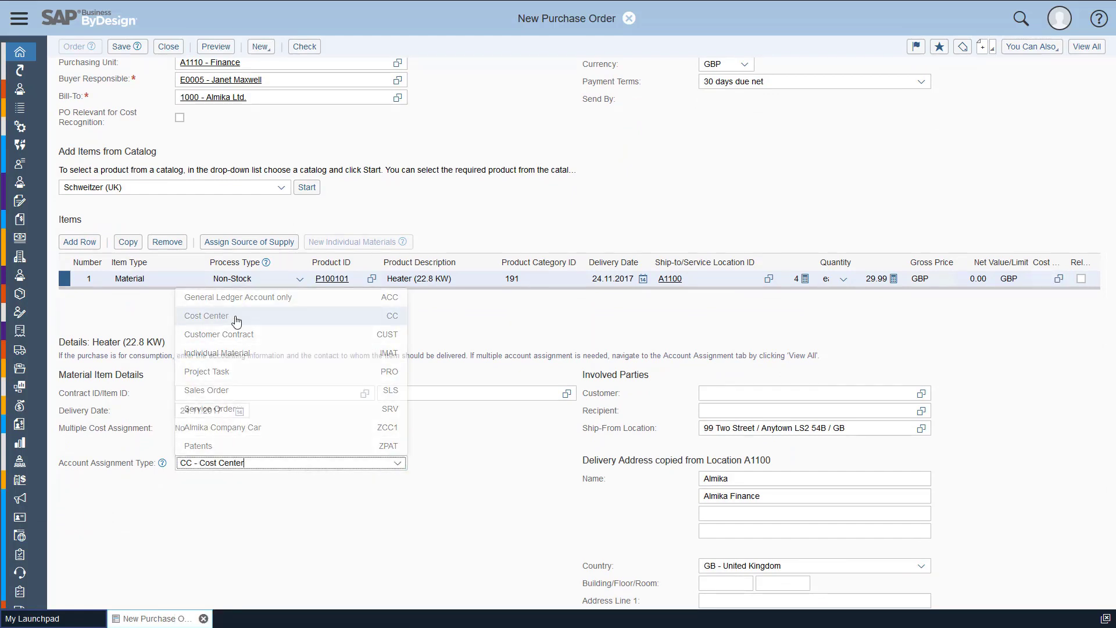
scroll(478, 468, down, 1)
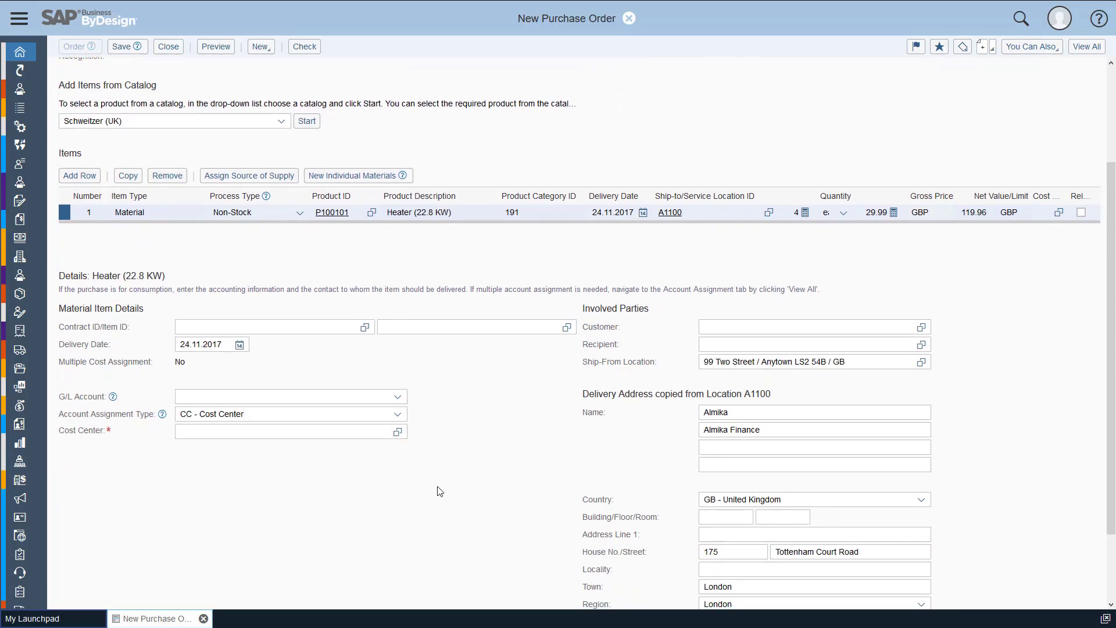
click(397, 433)
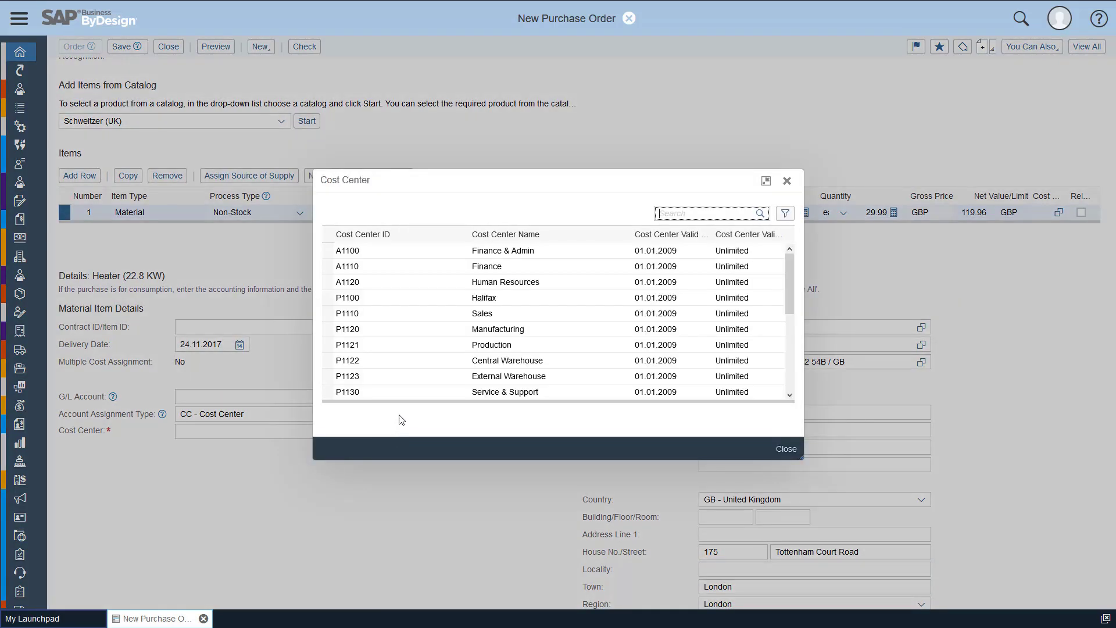
click(411, 273)
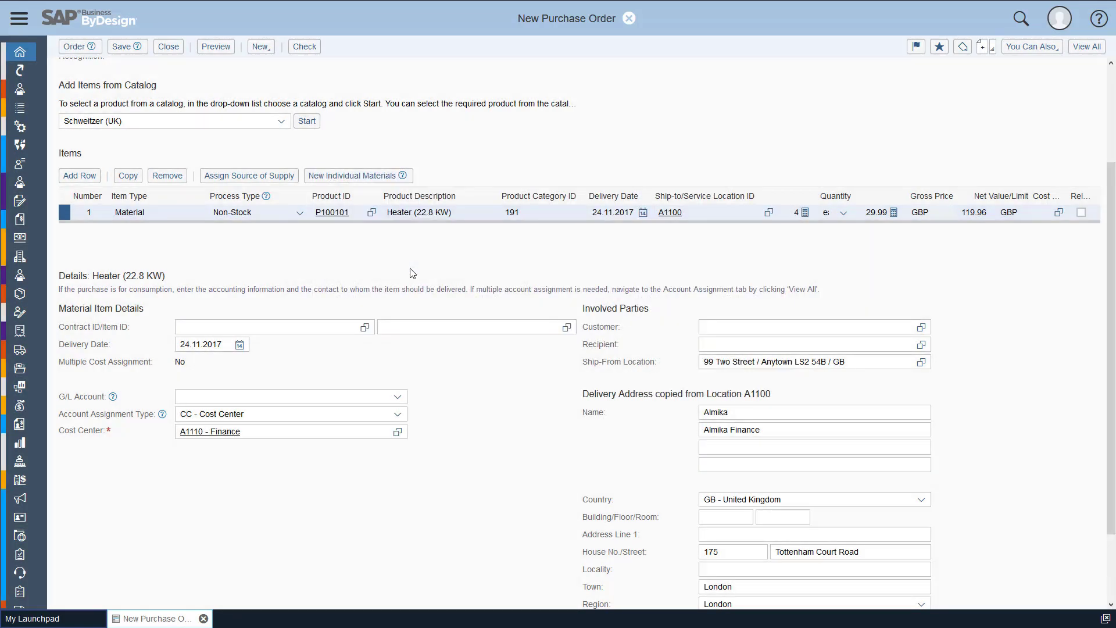
scroll(443, 343, up, 3)
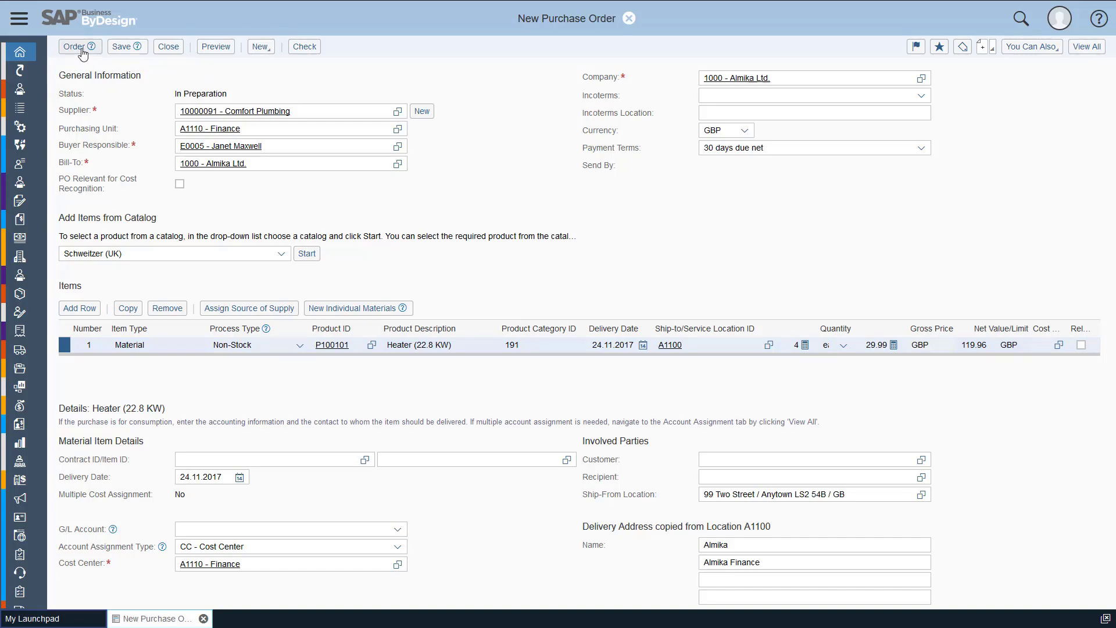
Check the purchase order for errors, then order it so it goes into approval.
click(308, 51)
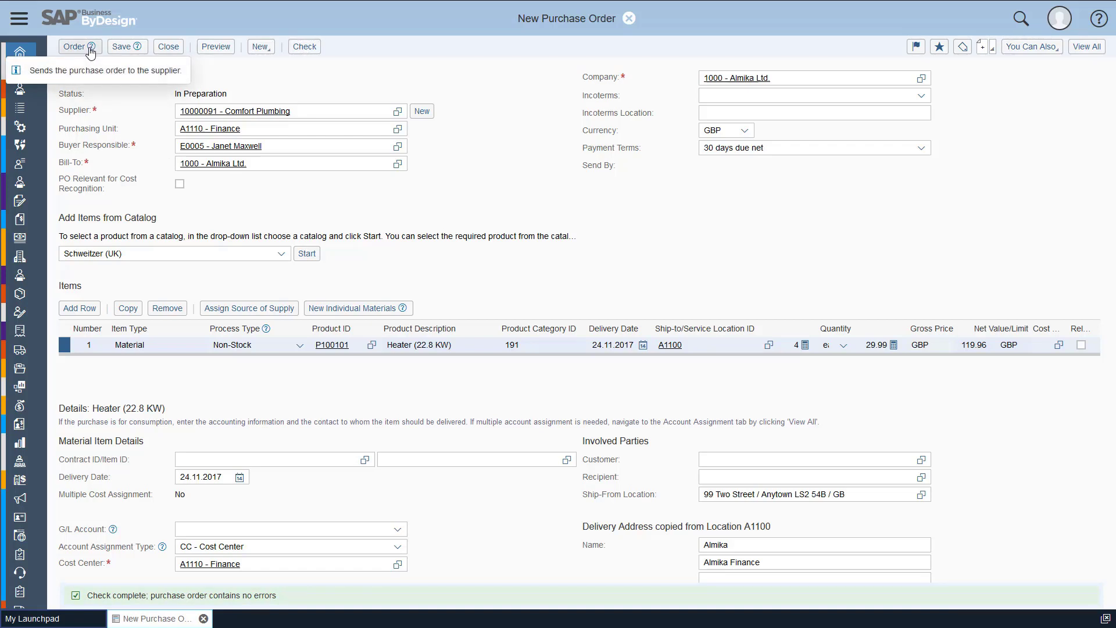
click(90, 51)
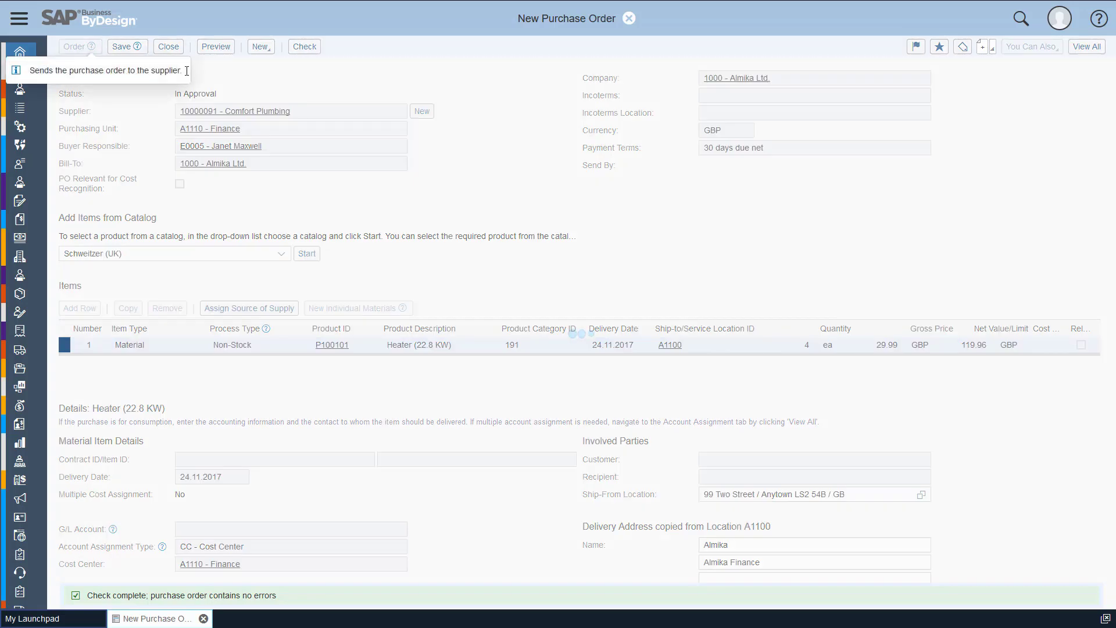